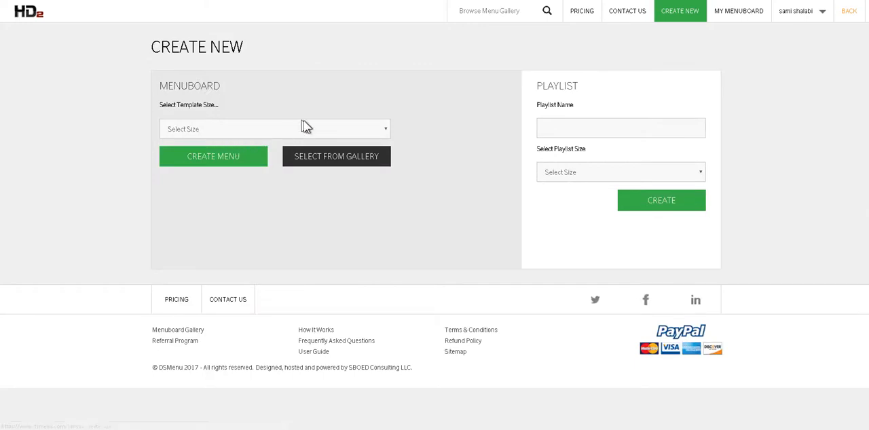
- Create a 1920x1080 menuboard, view the Black background theme, and close the background selection without applying a background
left_click(321, 130)
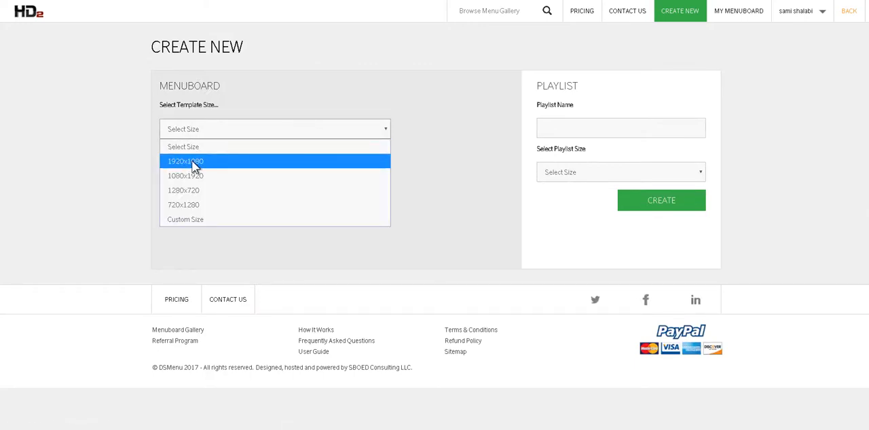
left_click(193, 163)
left_click(219, 161)
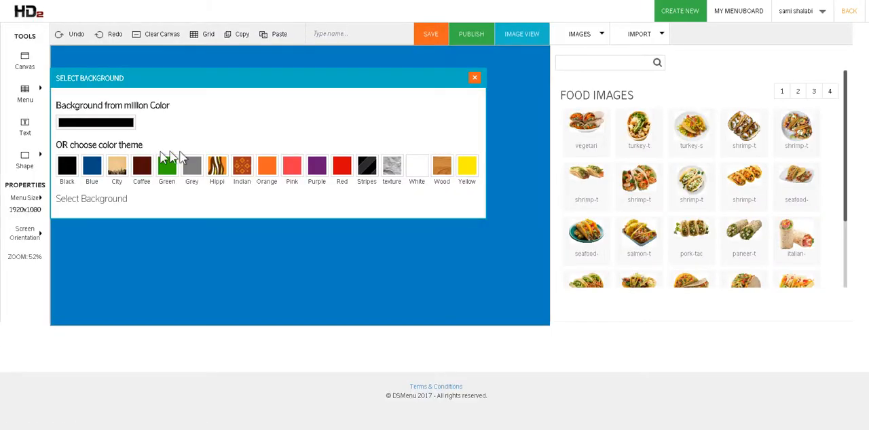
left_click(67, 167)
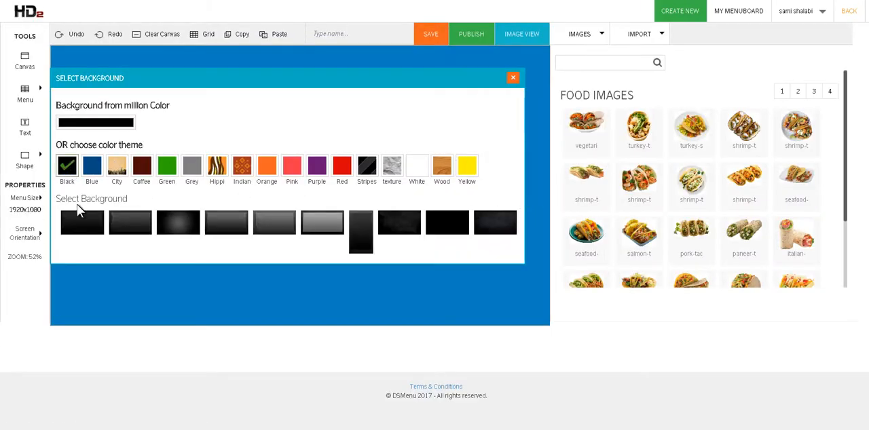
left_click(513, 77)
- Place the strawberry cake picture _MG_3356 from My Images on the canvas and enlarge it to cover the whole canvas
left_click(580, 34)
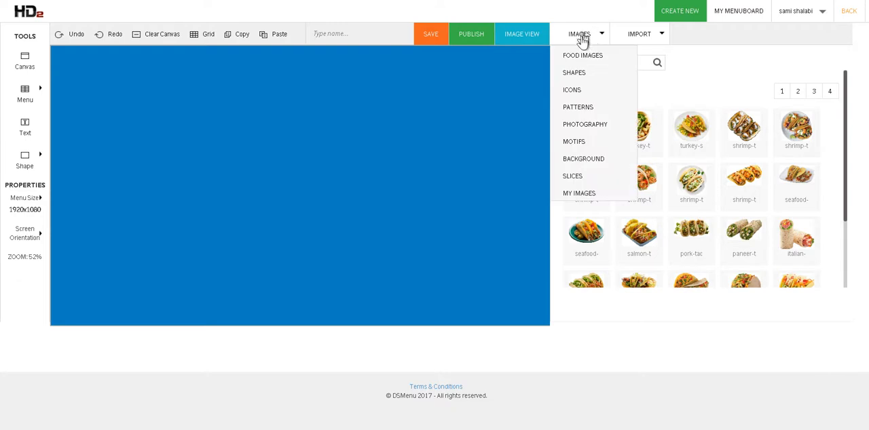
left_click(591, 193)
mouse_move(645, 165)
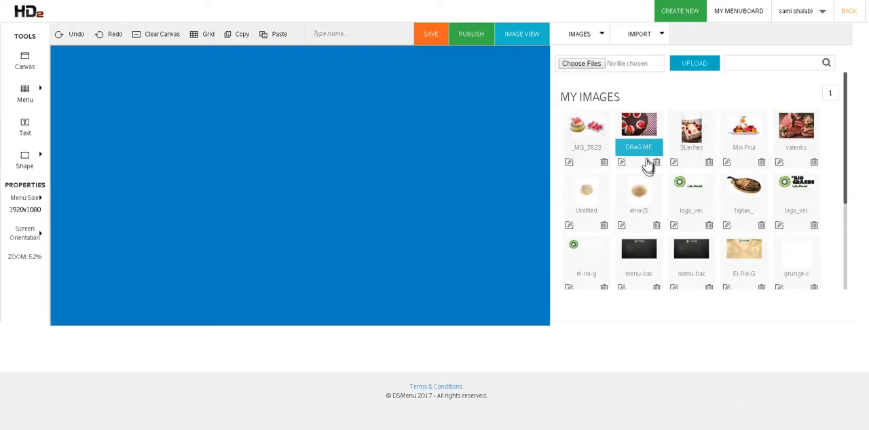
left_click_drag(641, 125, 195, 139)
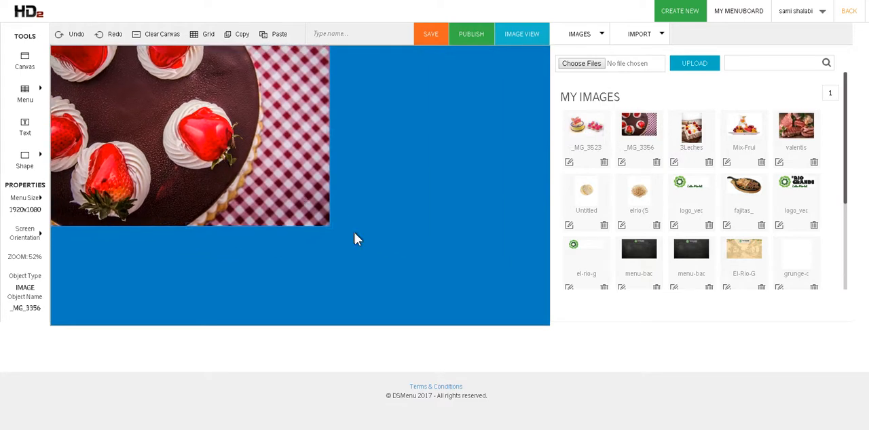
left_click_drag(329, 224, 610, 345)
- Save the cake menuboard under the name "Image 1" and try to publish it
left_click(373, 34)
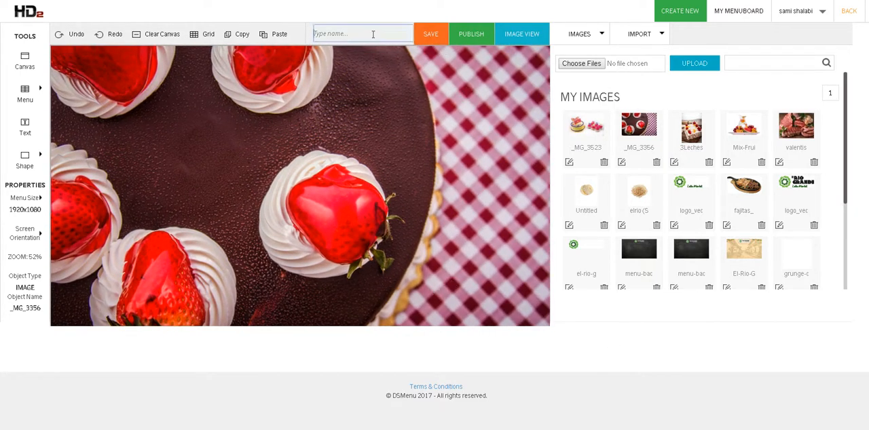
type("mahe 12")
key("ctrl+a")
type("Image 1")
left_click(430, 34)
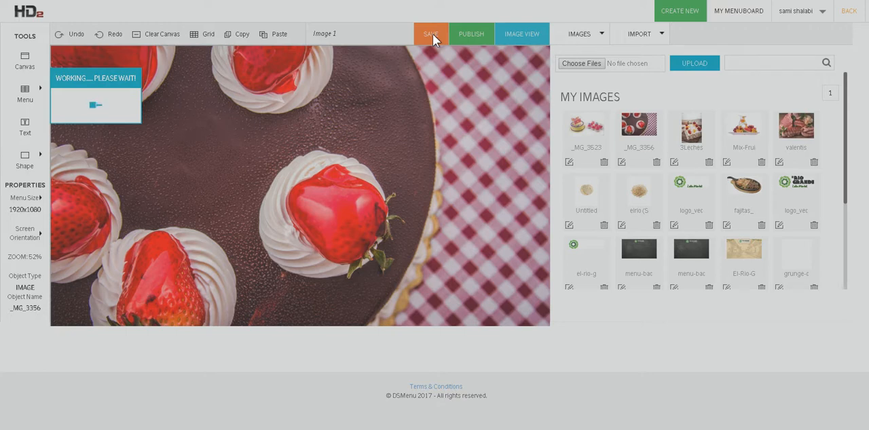
left_click(507, 33)
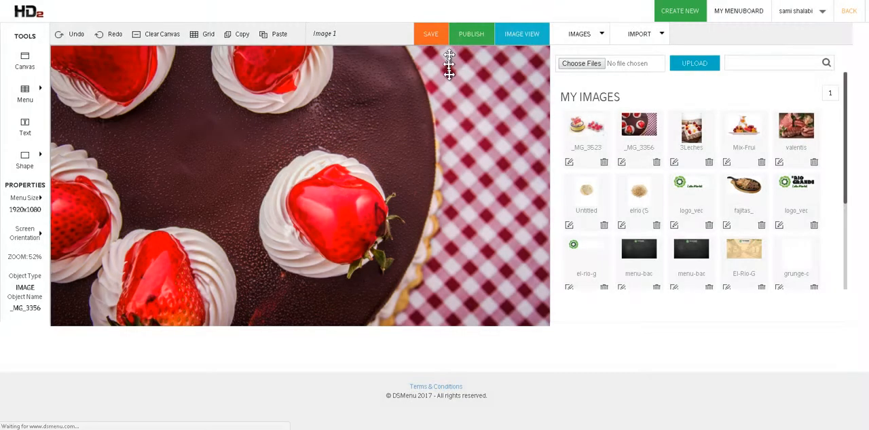
left_click(474, 35)
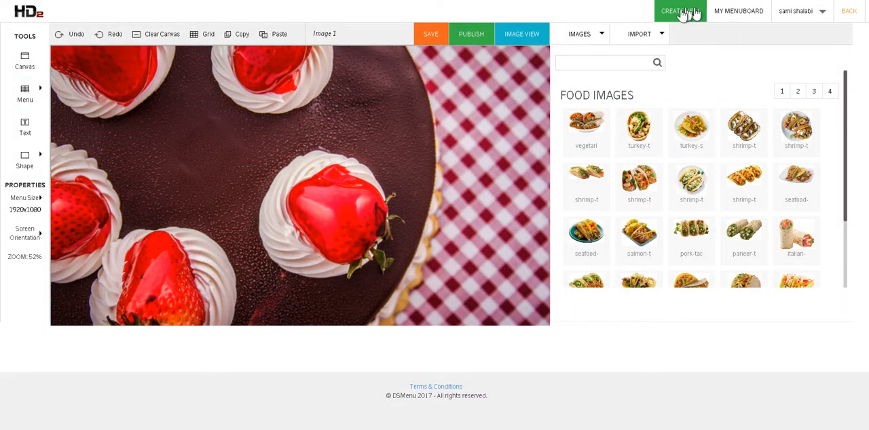
- Create another new 1920x1080 menuboard and leave its background selection without applying a background
left_click(675, 16)
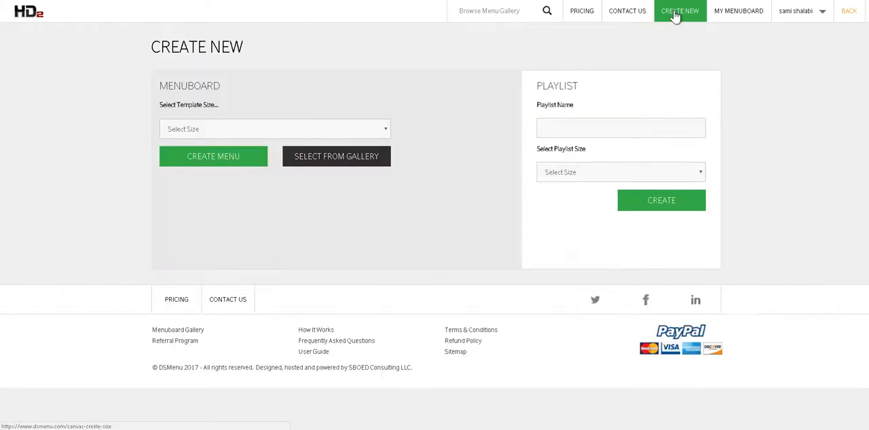
left_click(204, 129)
left_click(192, 163)
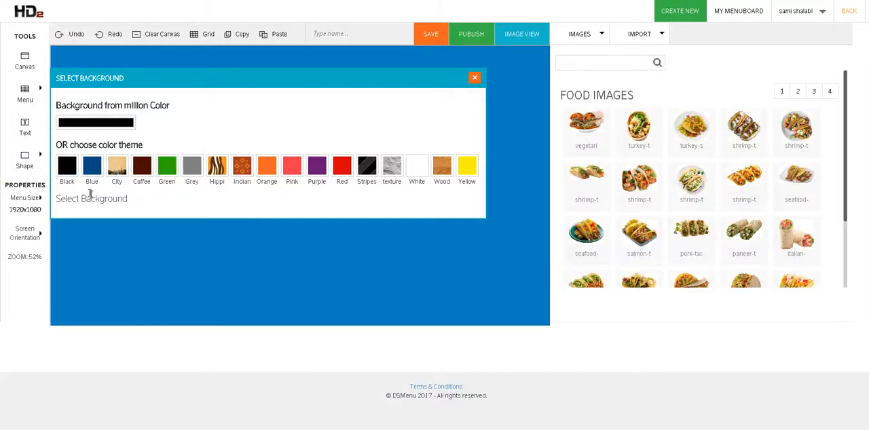
left_click(67, 170)
left_click(518, 78)
- Place the valentis fresh meat market picture from My Images on the canvas and enlarge it to fill the canvas
mouse_move(577, 43)
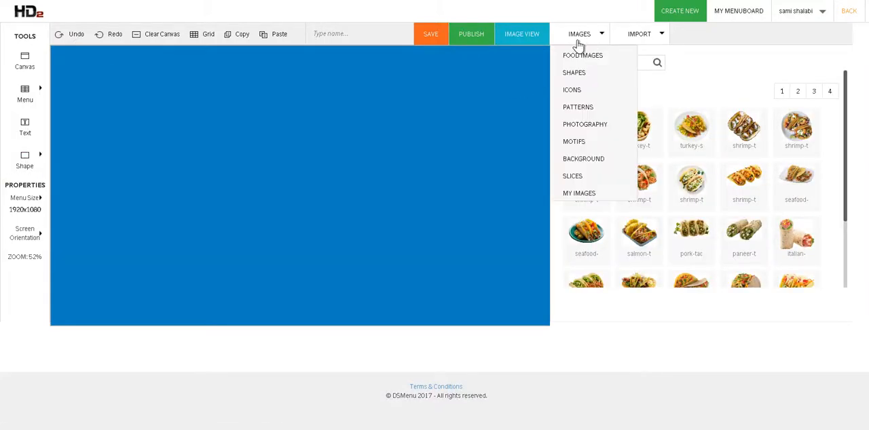
left_click(588, 194)
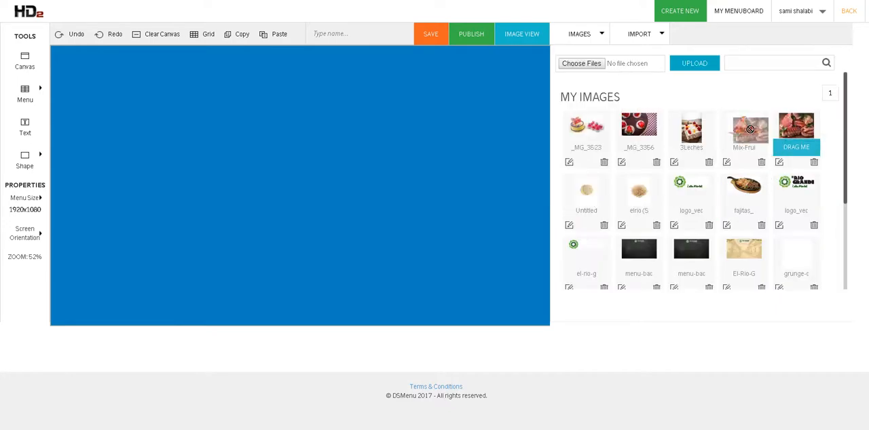
left_click(781, 142)
left_click_drag(169, 163, 160, 112)
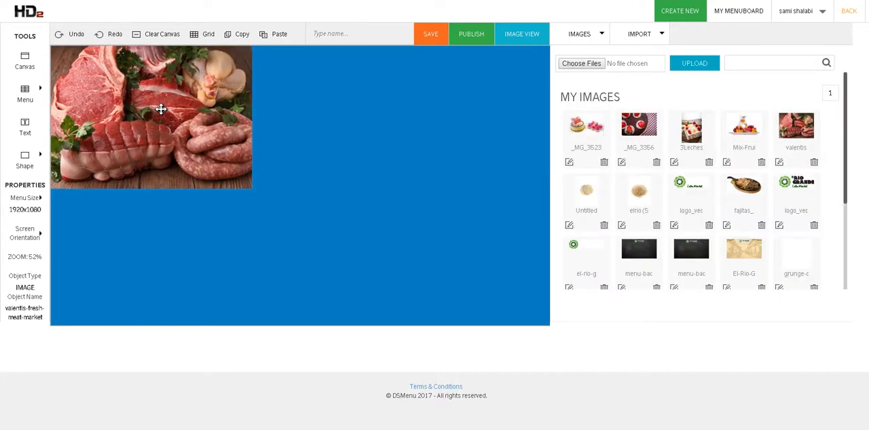
left_click_drag(252, 188, 692, 275)
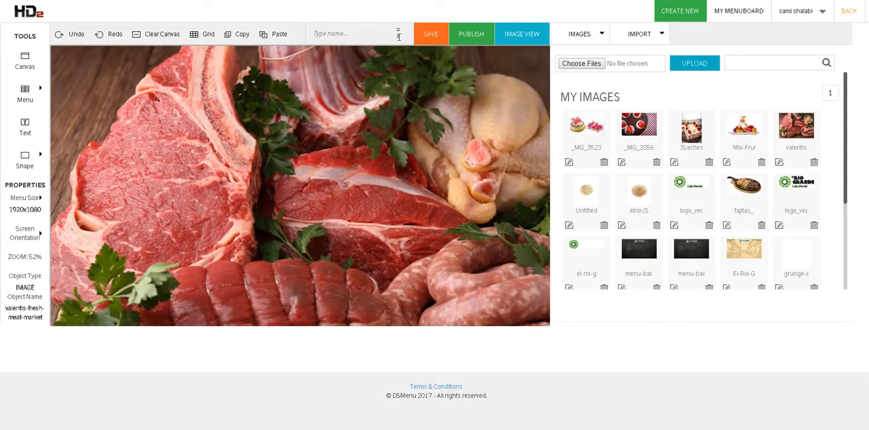
- Save the meat menuboard under the name "Image 2" and try to publish it
left_click(439, 39)
type("l")
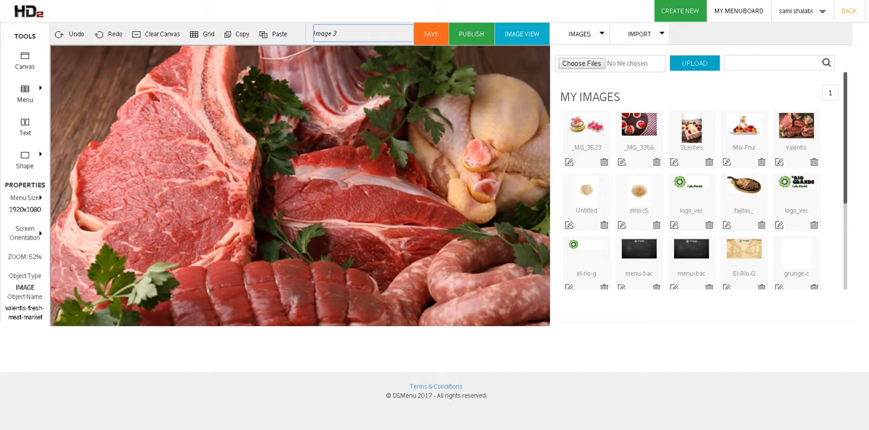
left_click(426, 34)
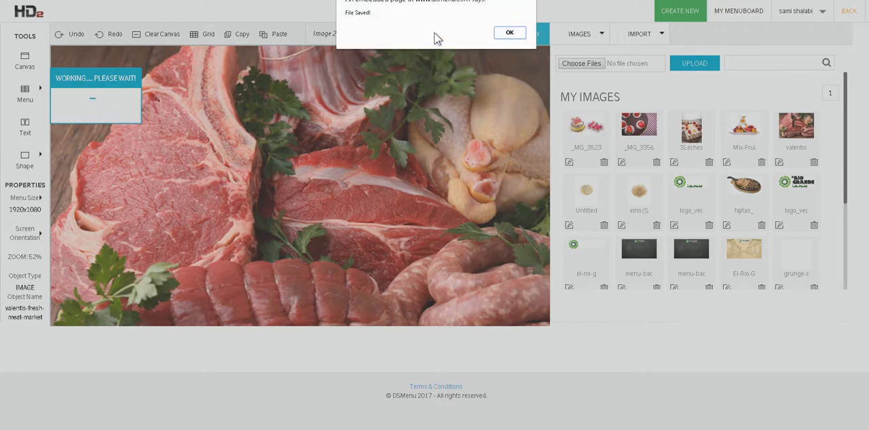
left_click(509, 33)
left_click(473, 31)
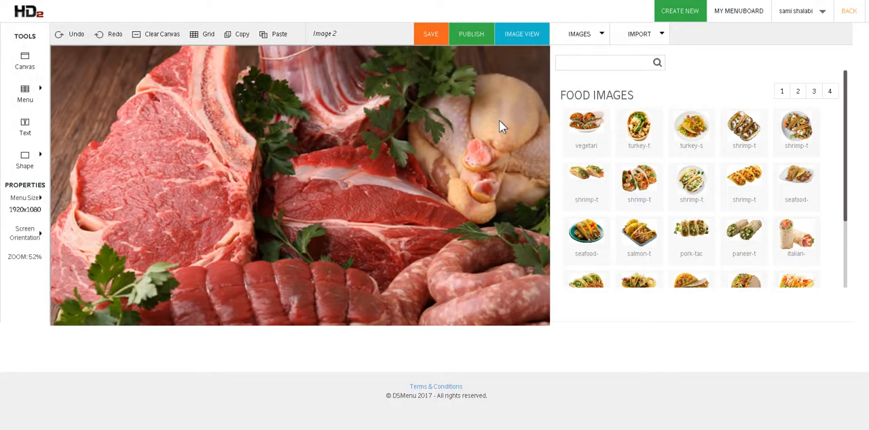
- Go to the account's playlists and create a 1920x1080 playlist named "New Playlist"
mouse_move(819, 13)
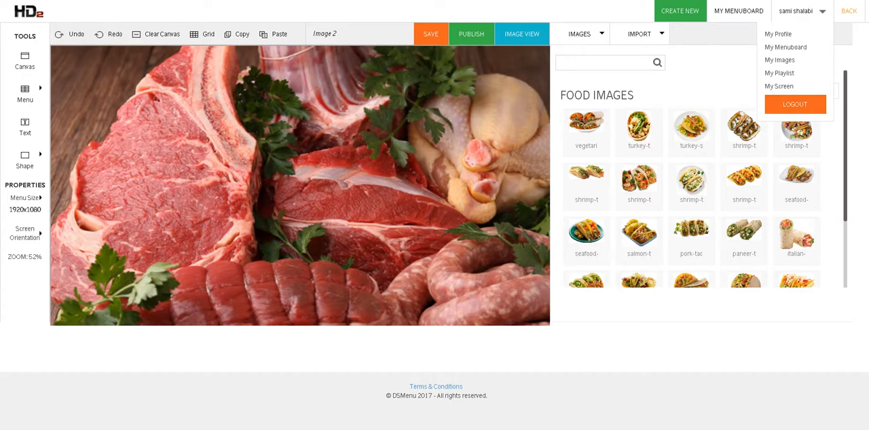
left_click(779, 73)
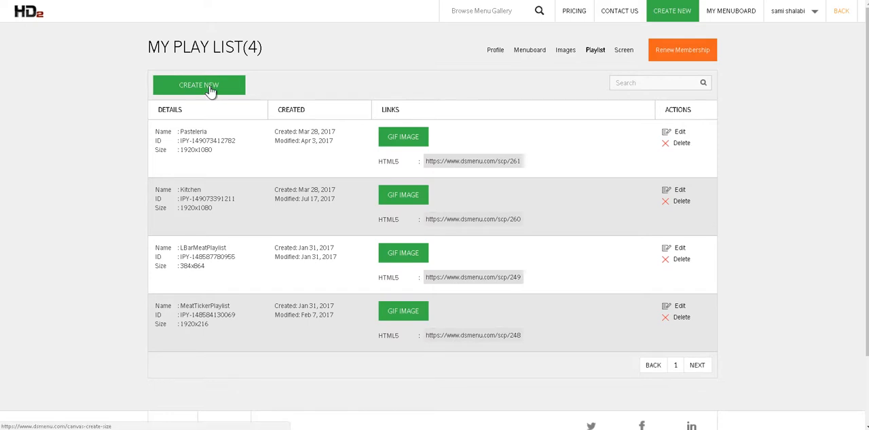
left_click(185, 90)
left_click(570, 128)
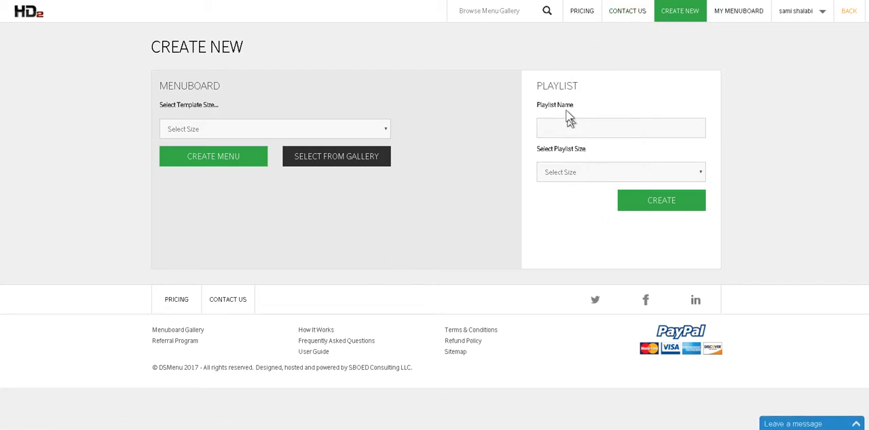
left_click(569, 133)
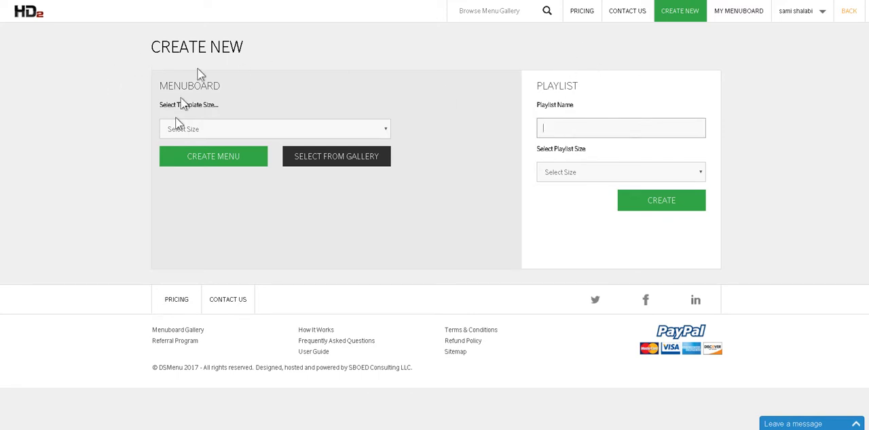
left_click(591, 125)
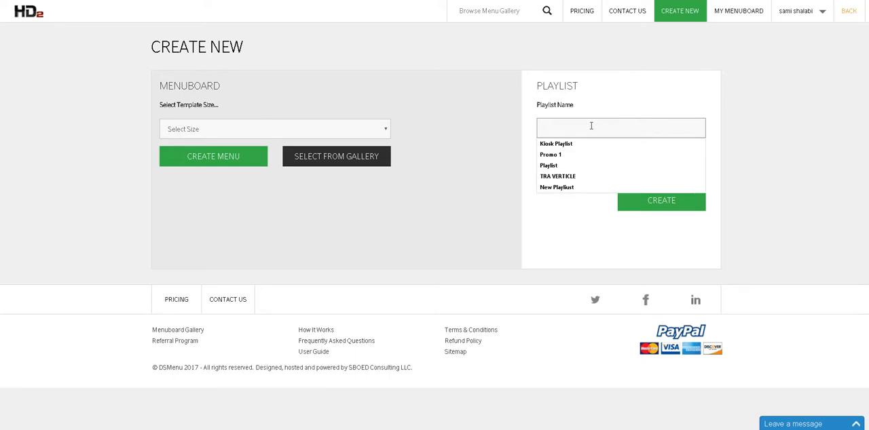
type("New Play")
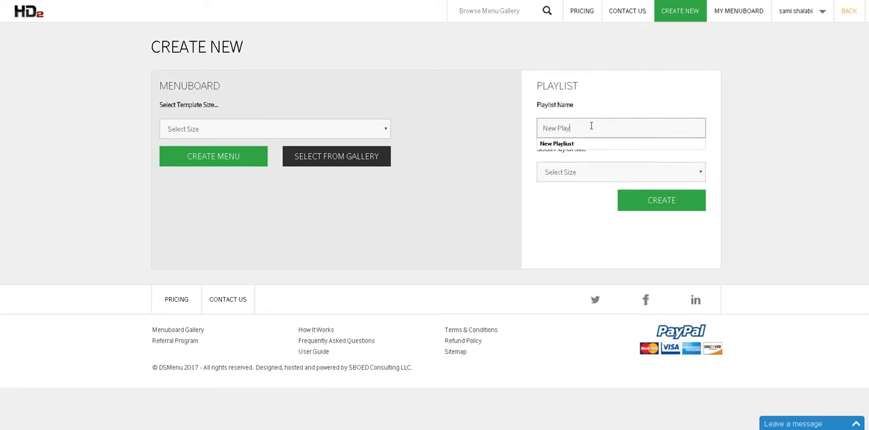
type("list")
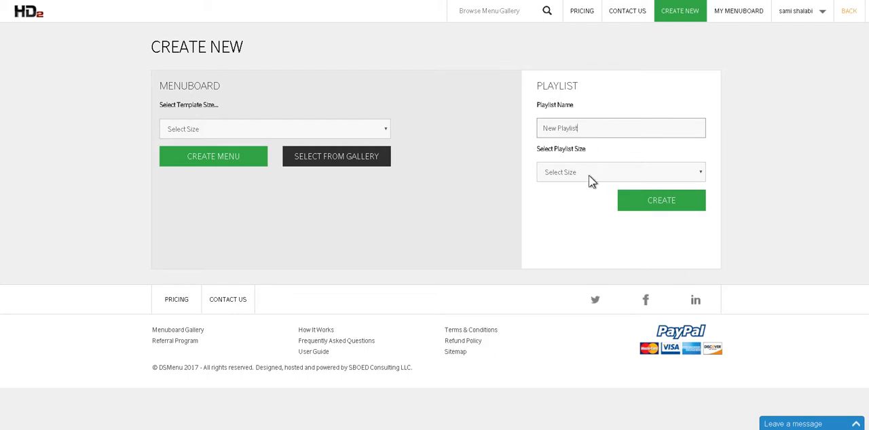
left_click(588, 175)
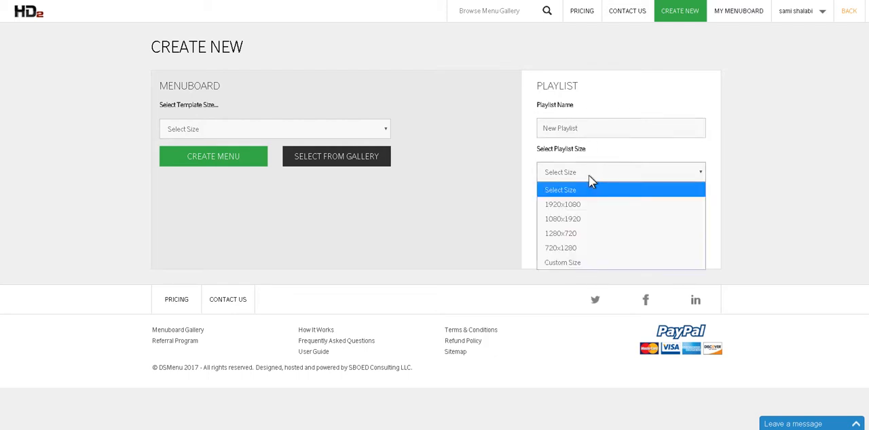
left_click(569, 205)
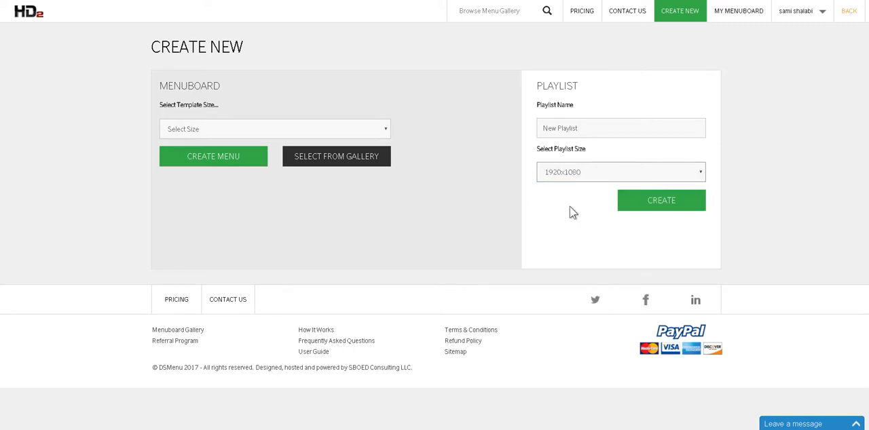
left_click(663, 200)
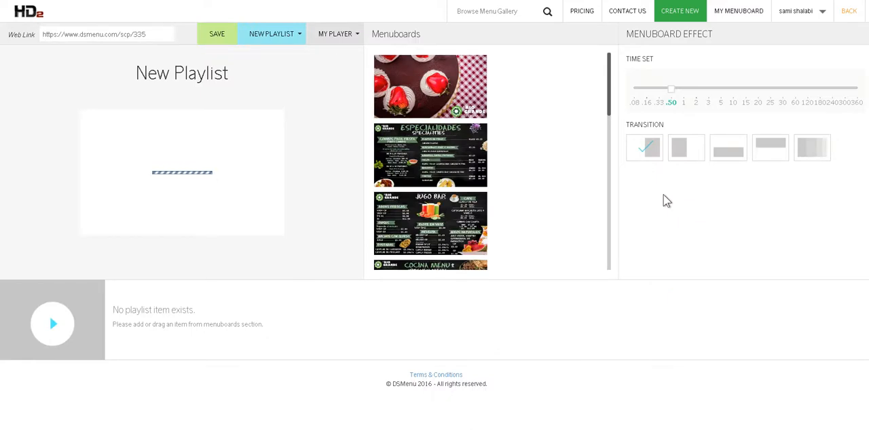
- Check the menuboards available for the playlist, and publish the "Image 2" menuboard from the My Menuboards page
mouse_move(432, 91)
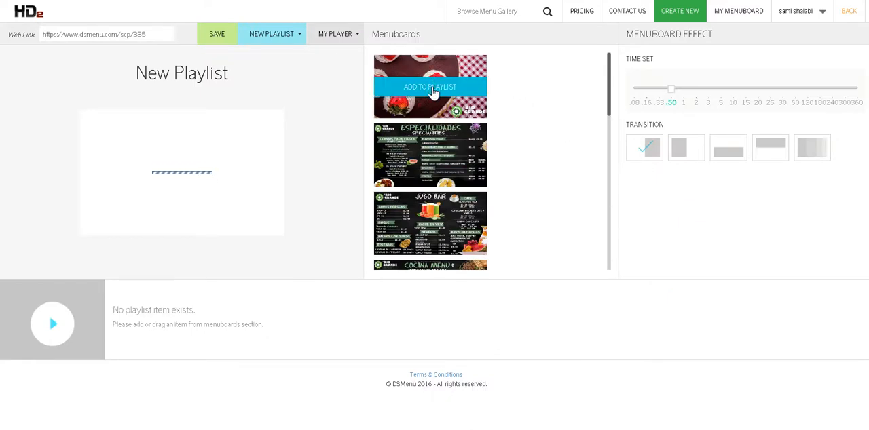
scroll(436, 148, "down", 3)
scroll(436, 147, "down", 5)
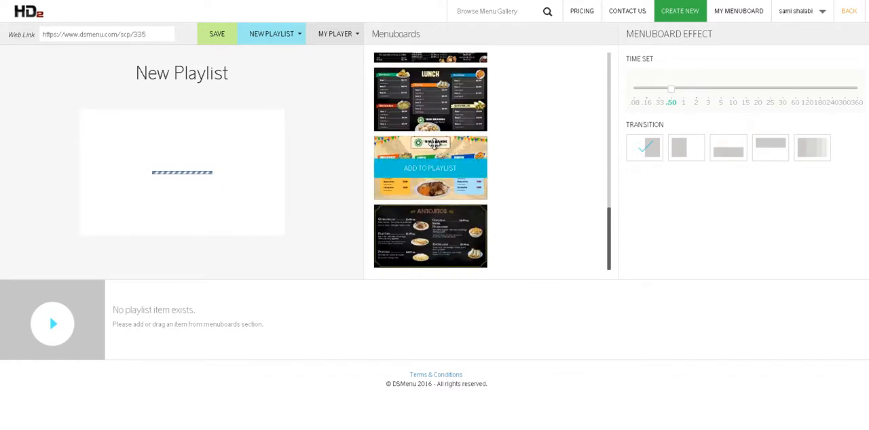
mouse_move(438, 267)
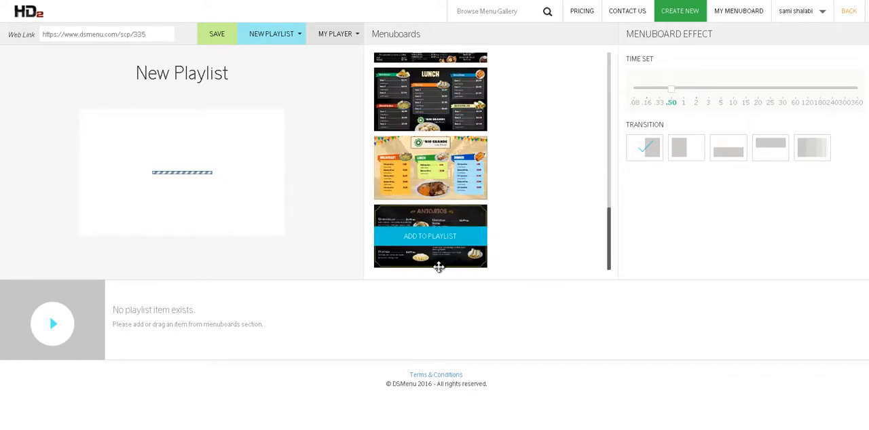
left_click(734, 12)
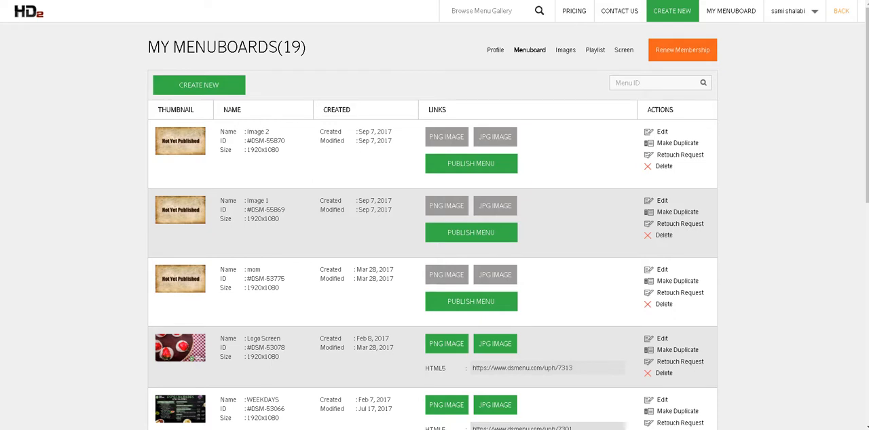
left_click(482, 166)
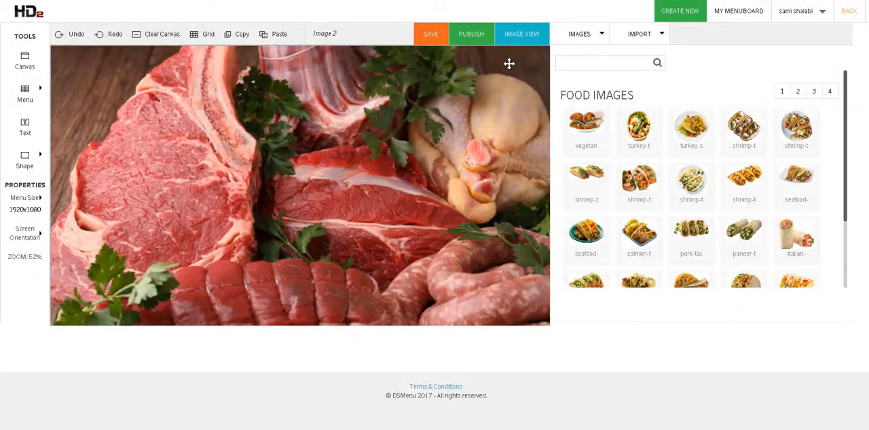
left_click(472, 35)
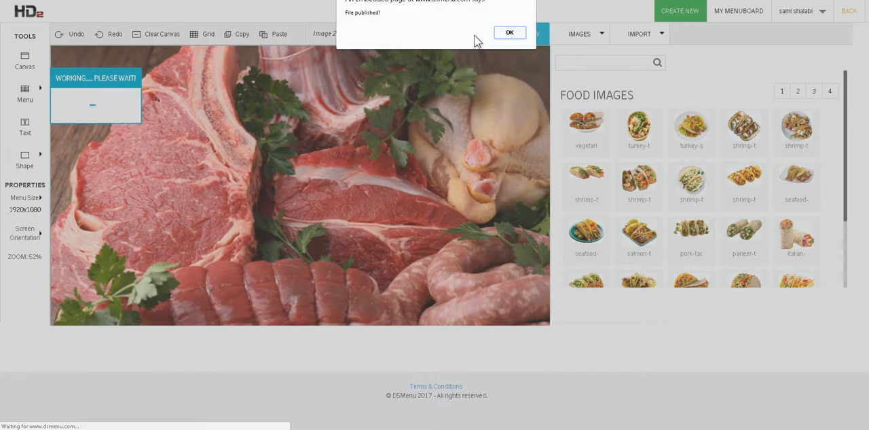
- Check the "Image 2" entry among the account's menuboards, and open the "New Playlist" playlist for editing
left_click(506, 34)
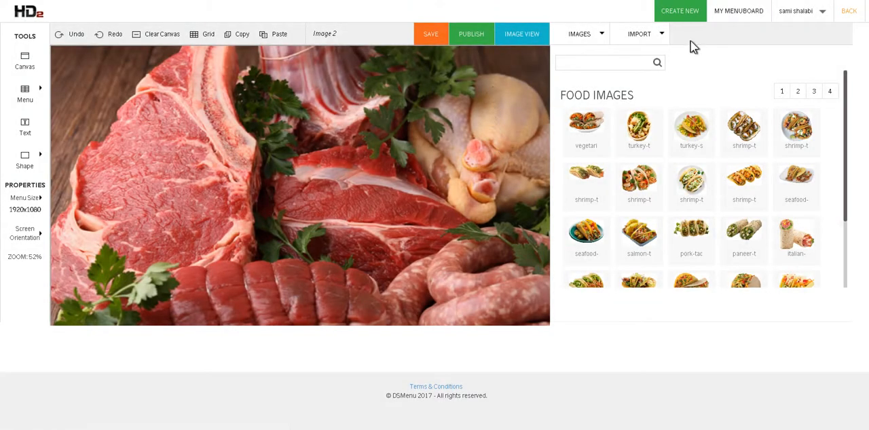
left_click(738, 11)
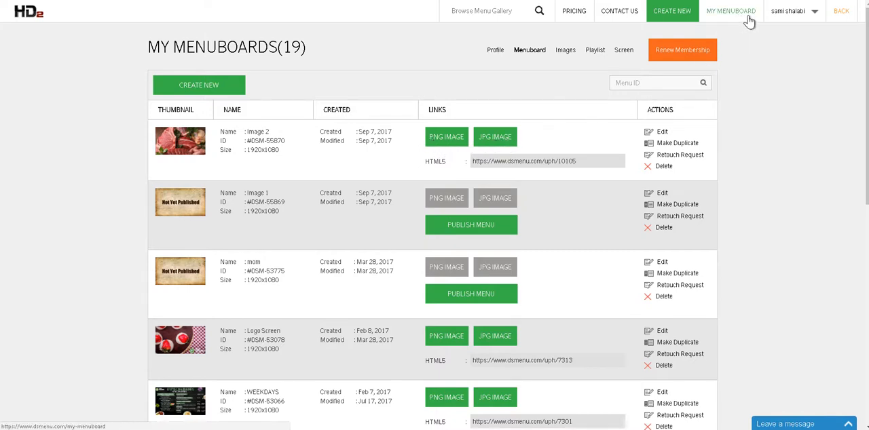
mouse_move(787, 11)
left_click(777, 75)
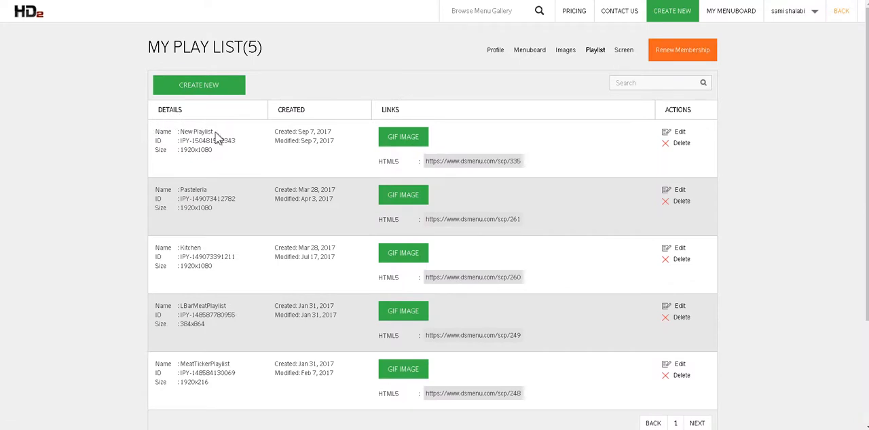
left_click(679, 133)
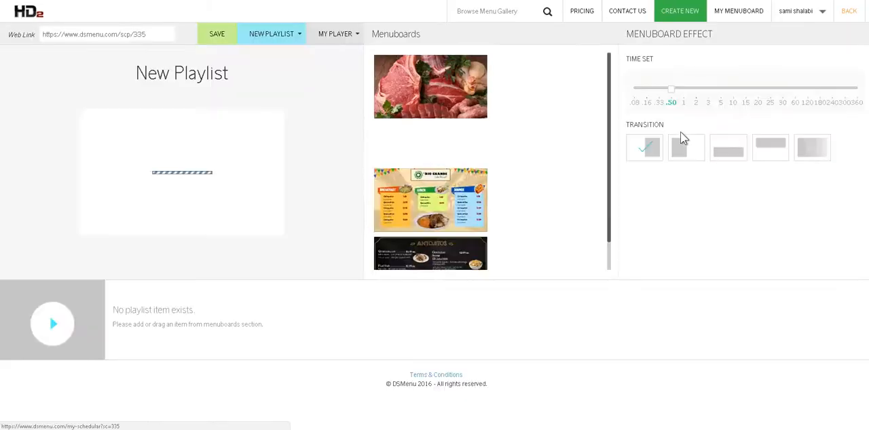
- Add the strawberry dessert menuboard and the meat menuboard to the playlist, in that order
mouse_move(427, 160)
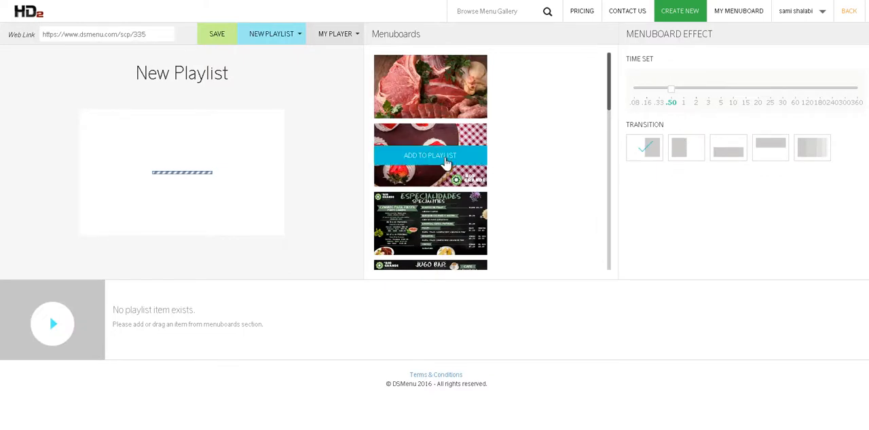
left_click(435, 163)
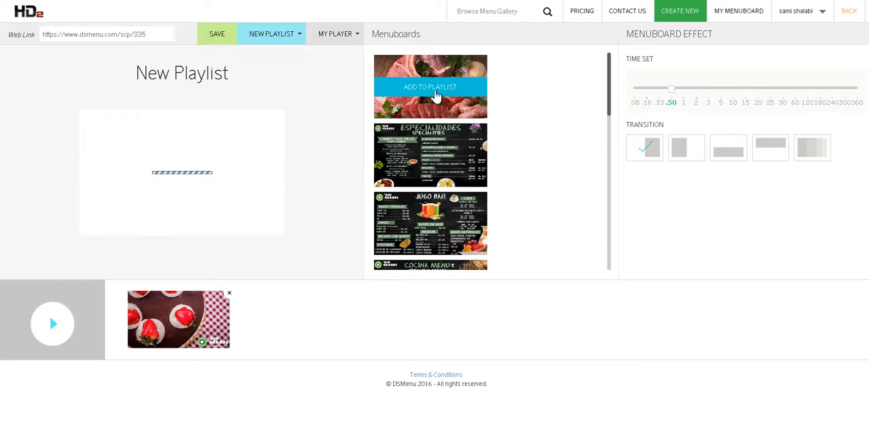
left_click(435, 86)
scroll(434, 101, "down", 10)
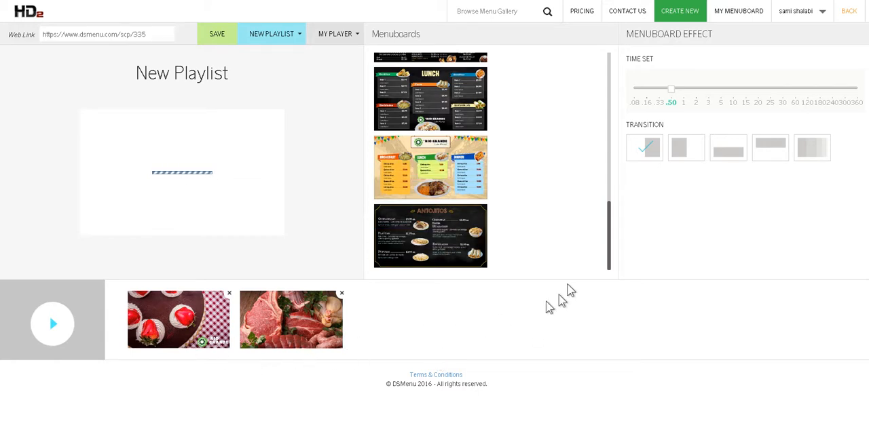
- Set the menuboard display time to 10 seconds (.16), choose the gradient fade transition, and save the playlist
mouse_move(672, 93)
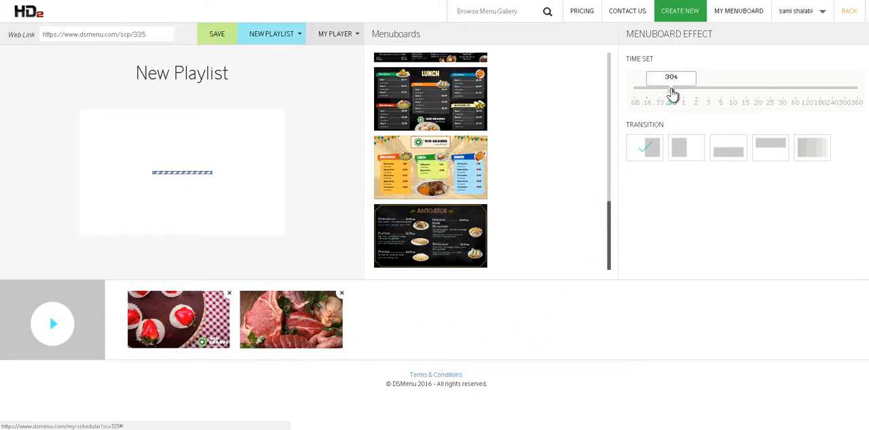
left_click_drag(672, 94, 648, 97)
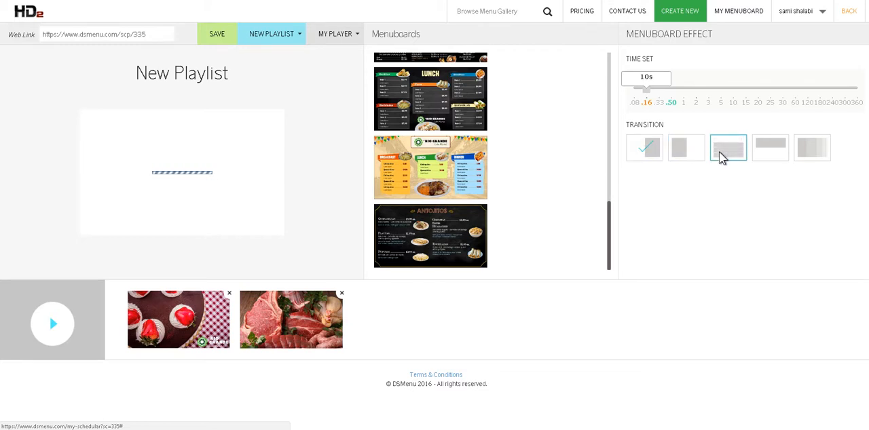
left_click(815, 152)
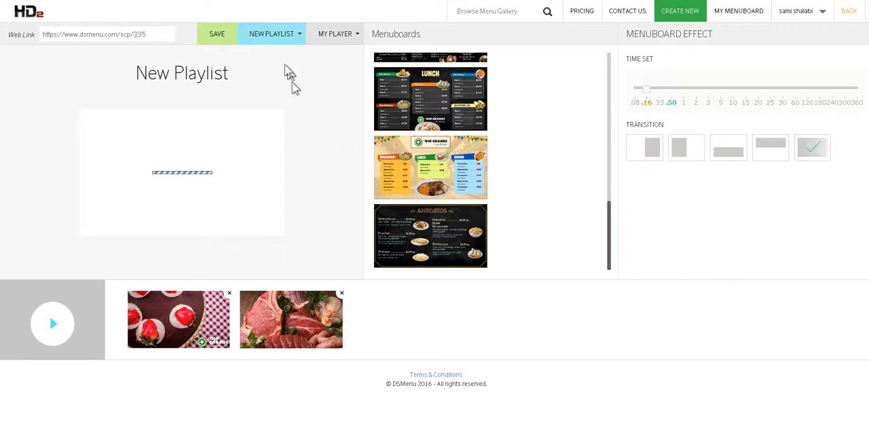
left_click(217, 35)
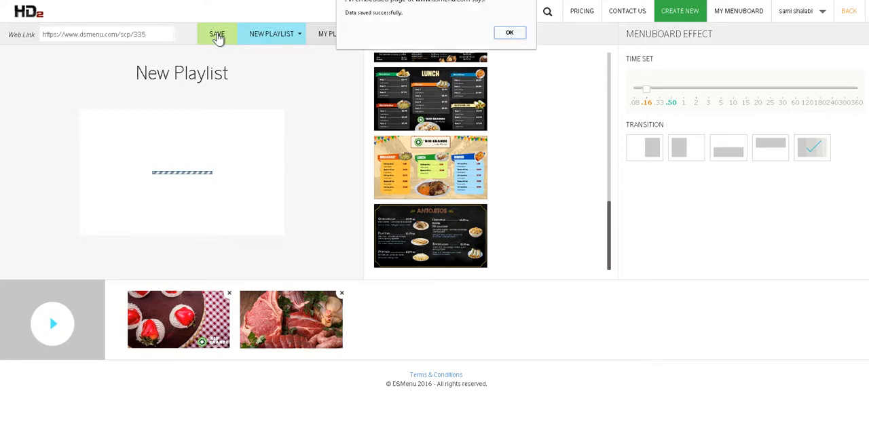
left_click(509, 33)
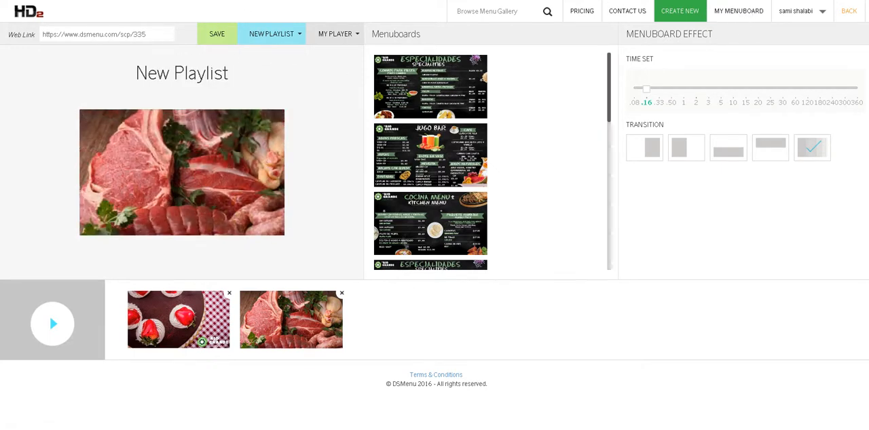
- Open the playlist's web link to preview it full screen, and return to the playlist editor
left_click_drag(146, 34, 43, 34)
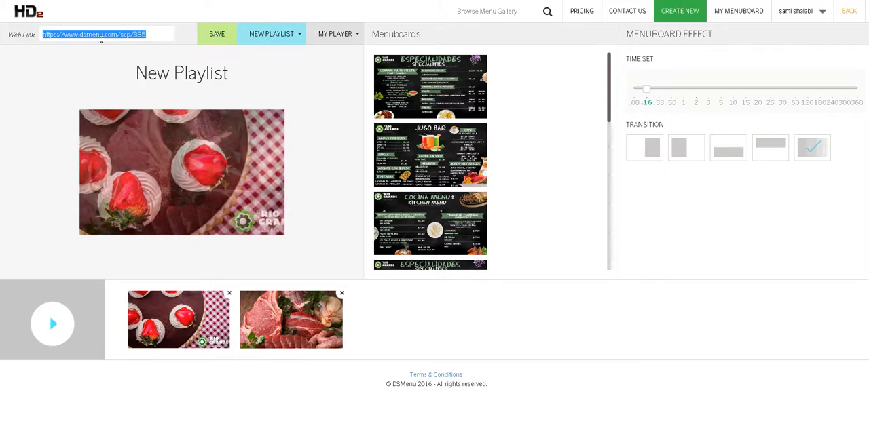
right_click(101, 35)
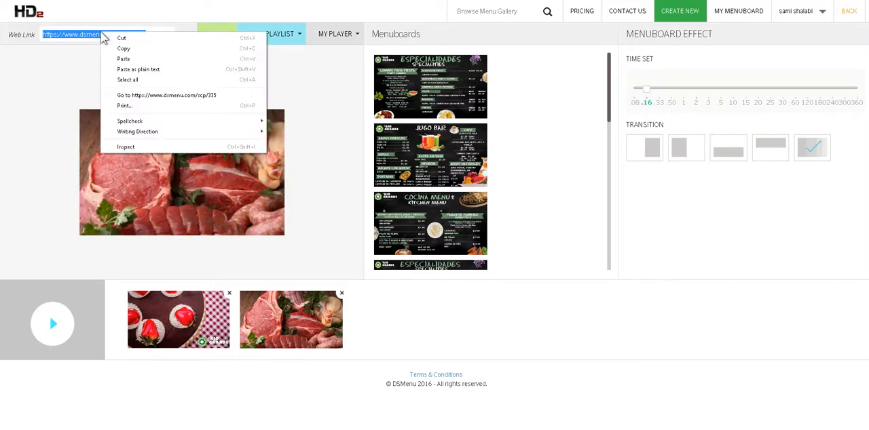
left_click(182, 96)
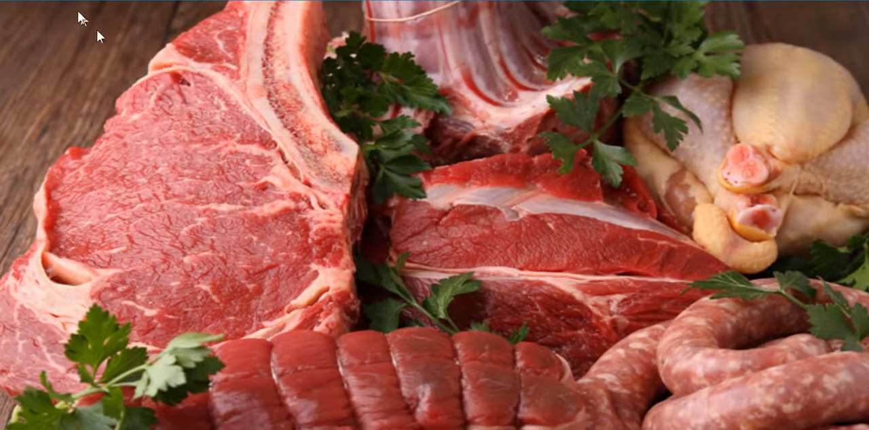
key("Escape")
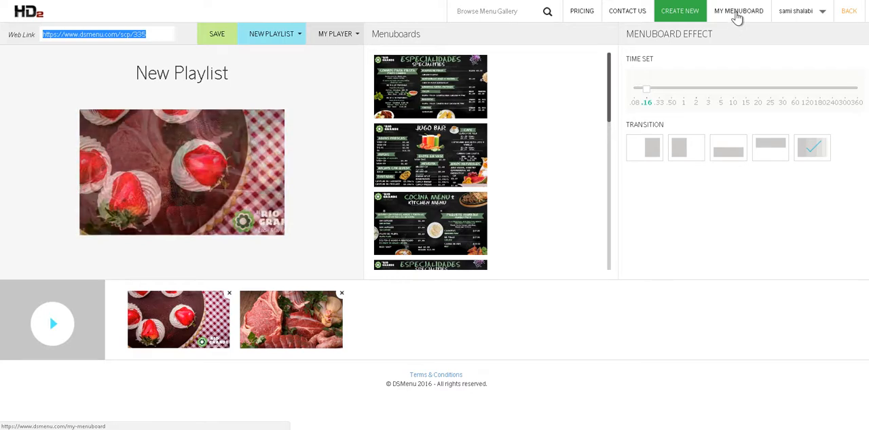
- Go from the menuboards overview to the creation page and examine the sizes offered for menuboards and playlists
left_click(737, 17)
left_click(193, 87)
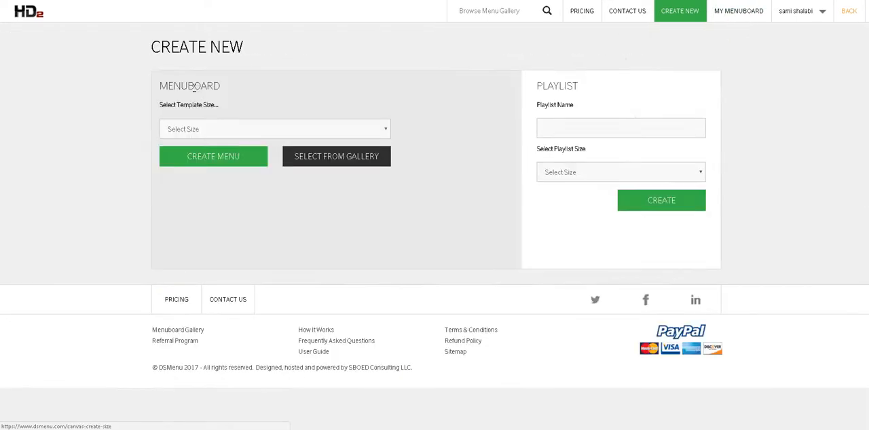
left_click(232, 132)
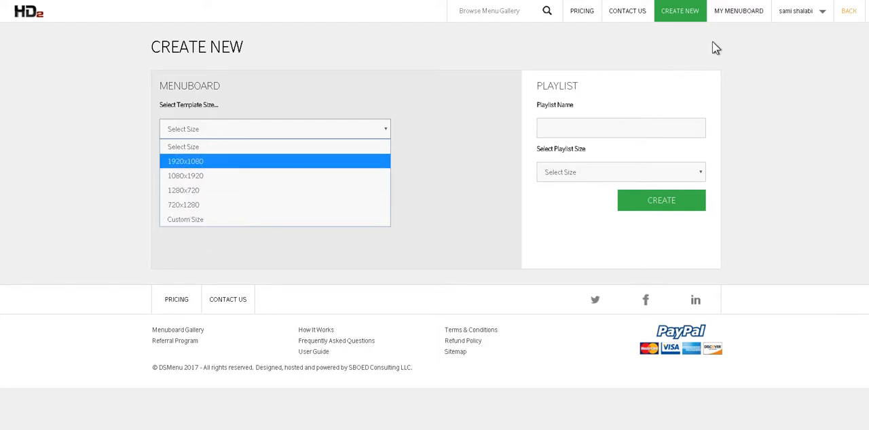
left_click(586, 169)
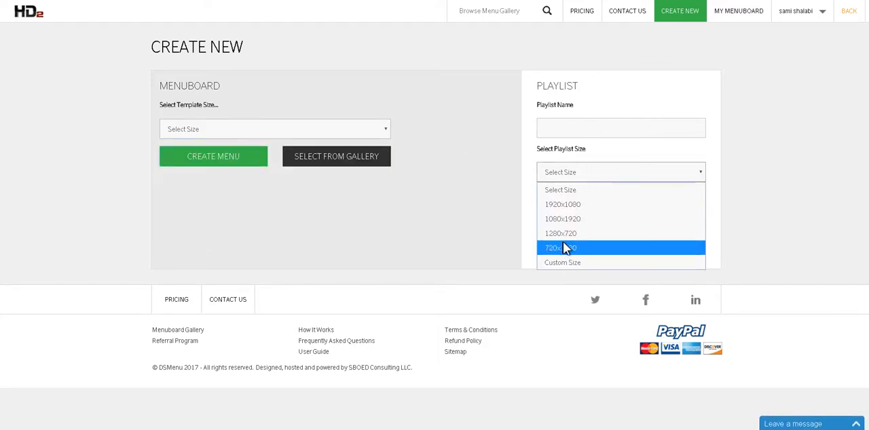